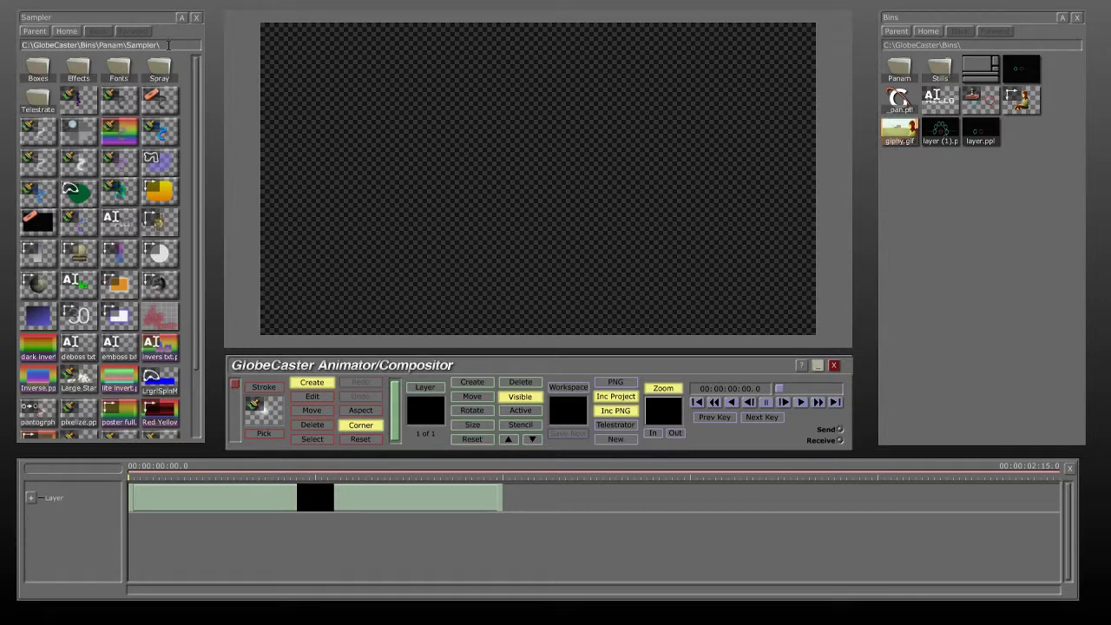
Close the Sampler brushes panel and dab a soft white spray dot at the canvas centre
click(196, 17)
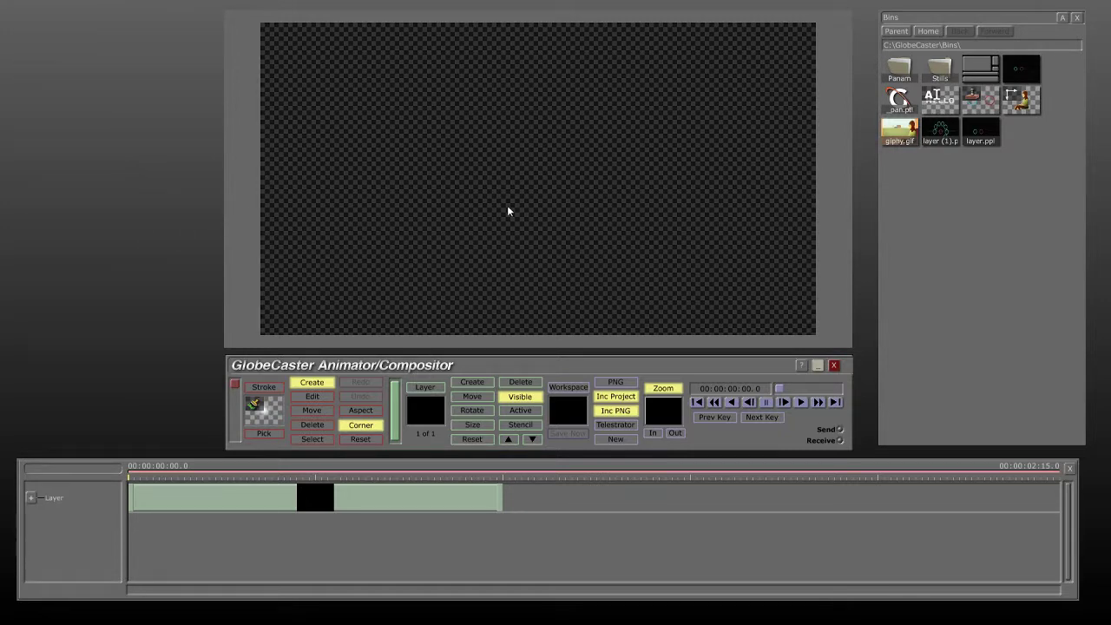
click(526, 175)
In the dot's Stroke properties, set Soft Edge to 1 and X/Y Size to 501
right_click(526, 178)
click(529, 180)
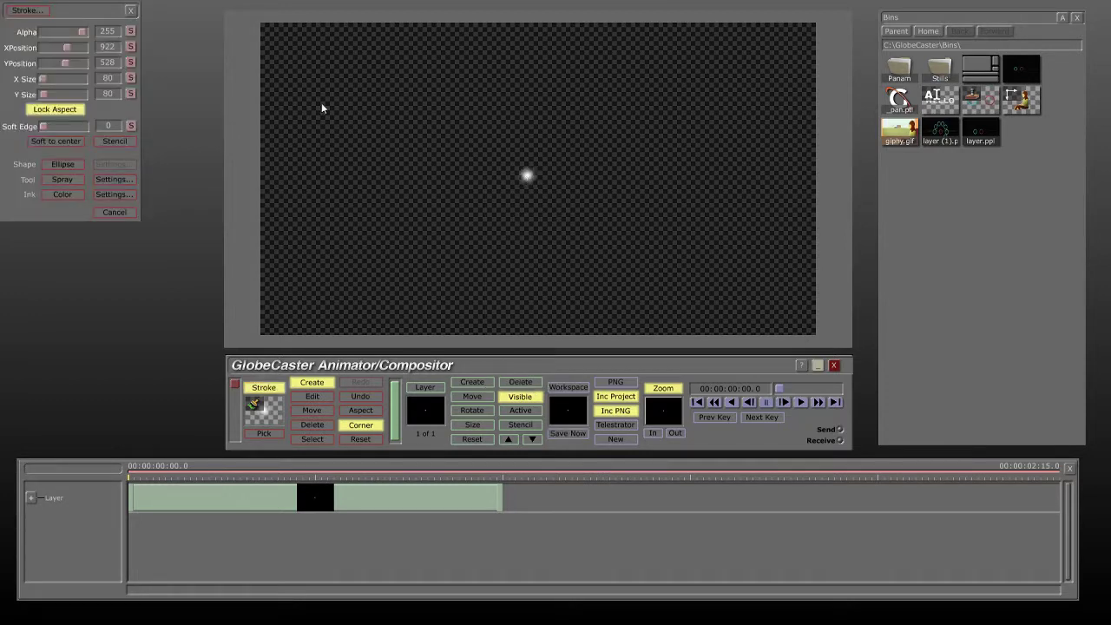
drag(105, 14, 156, 64)
click(99, 177)
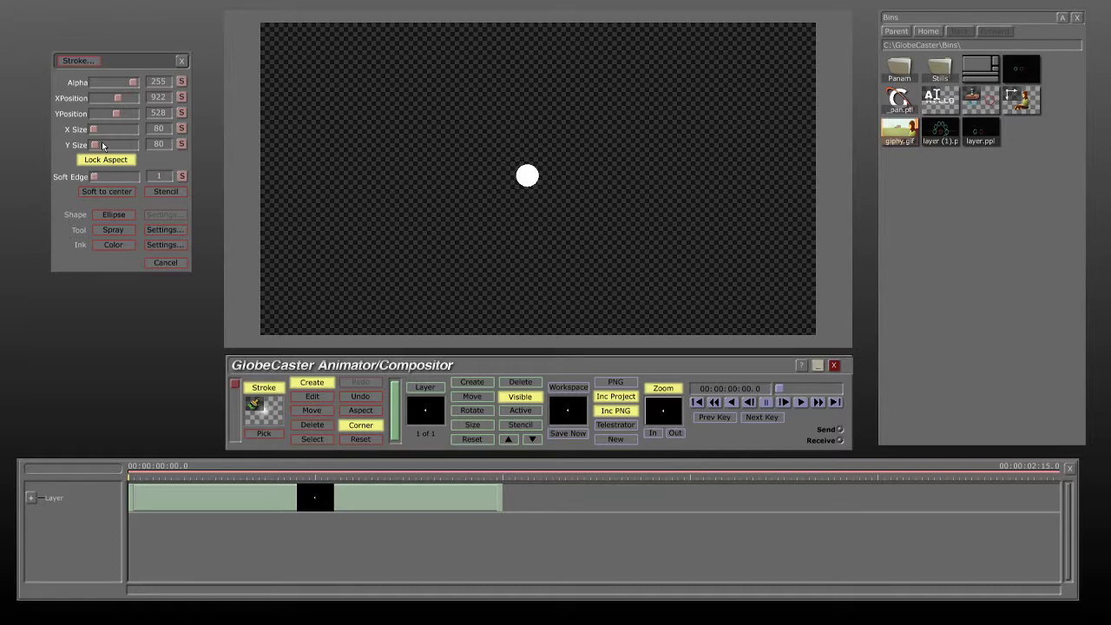
drag(96, 144, 102, 146)
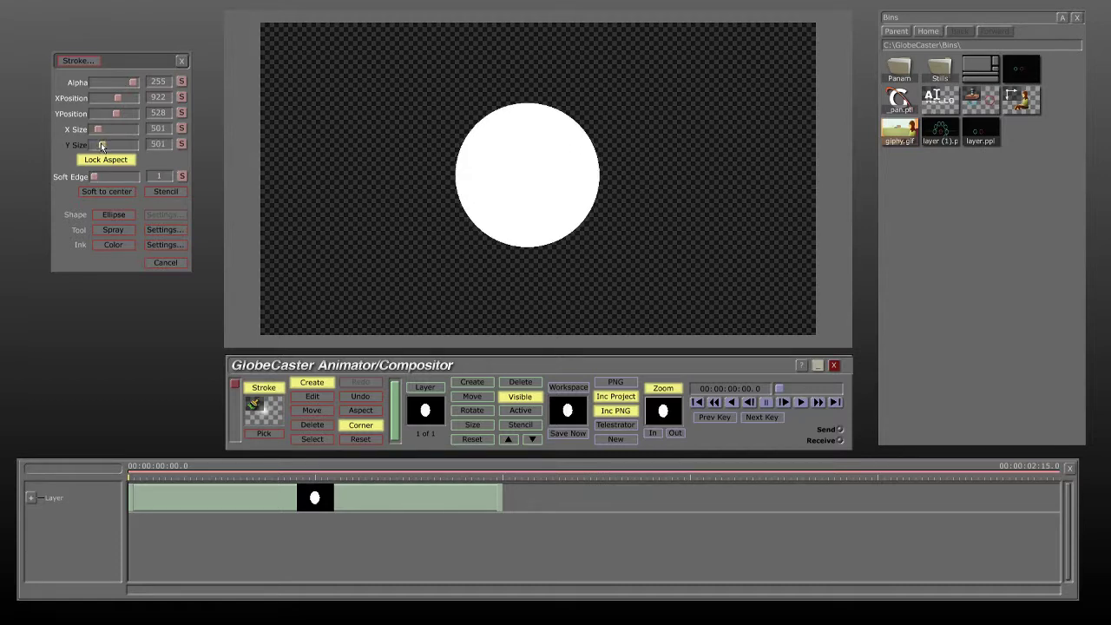
Colour the circle red (RGB 201/52/51) in Ink Settings
click(171, 248)
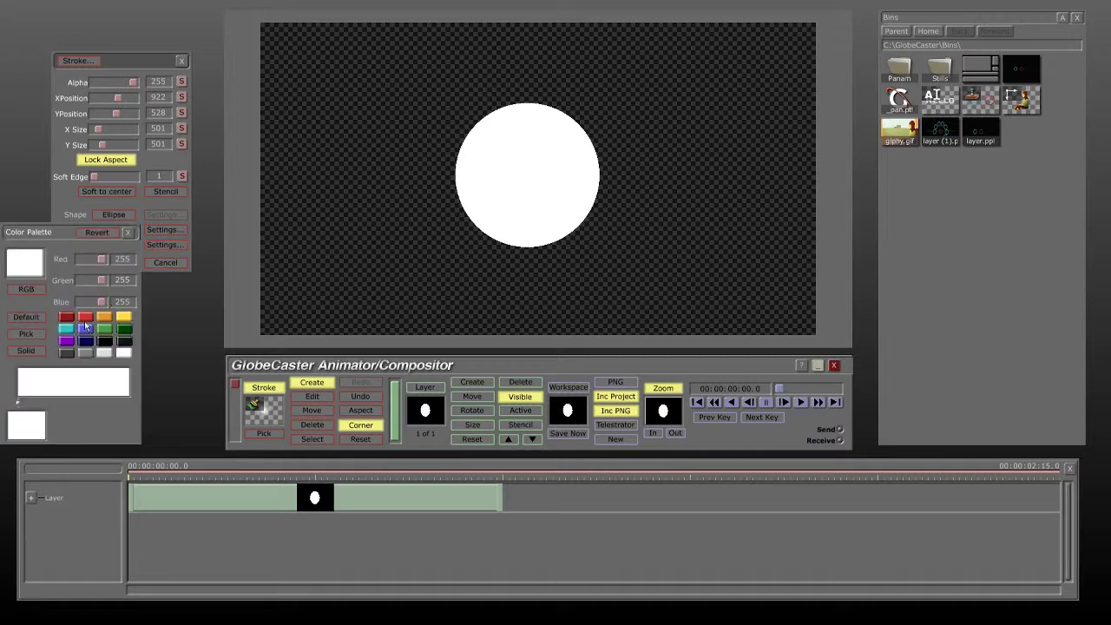
click(85, 318)
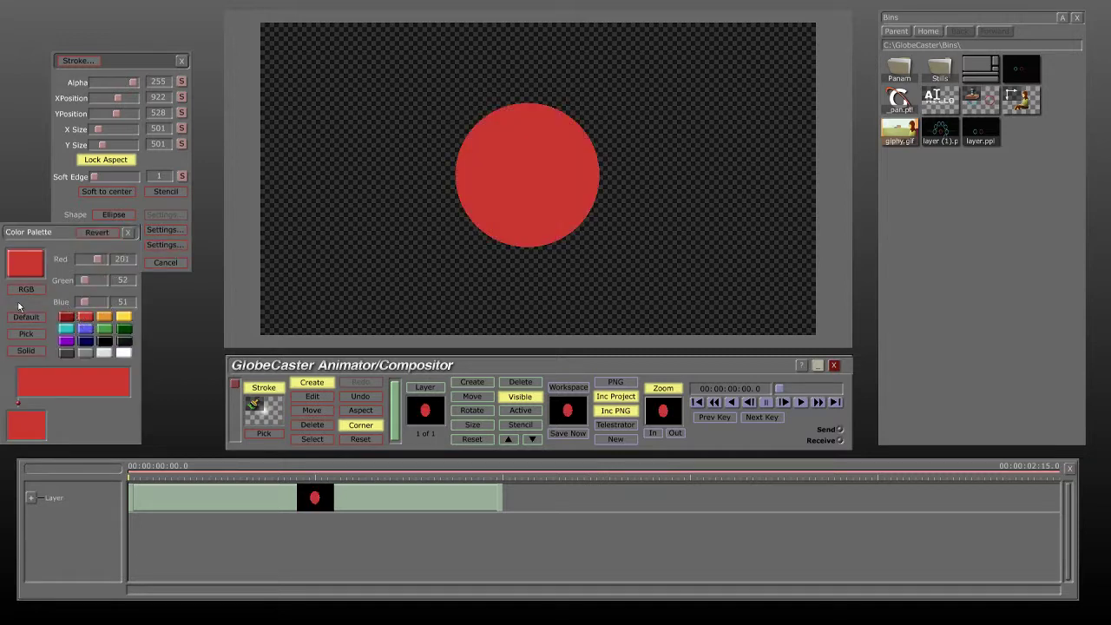
click(128, 232)
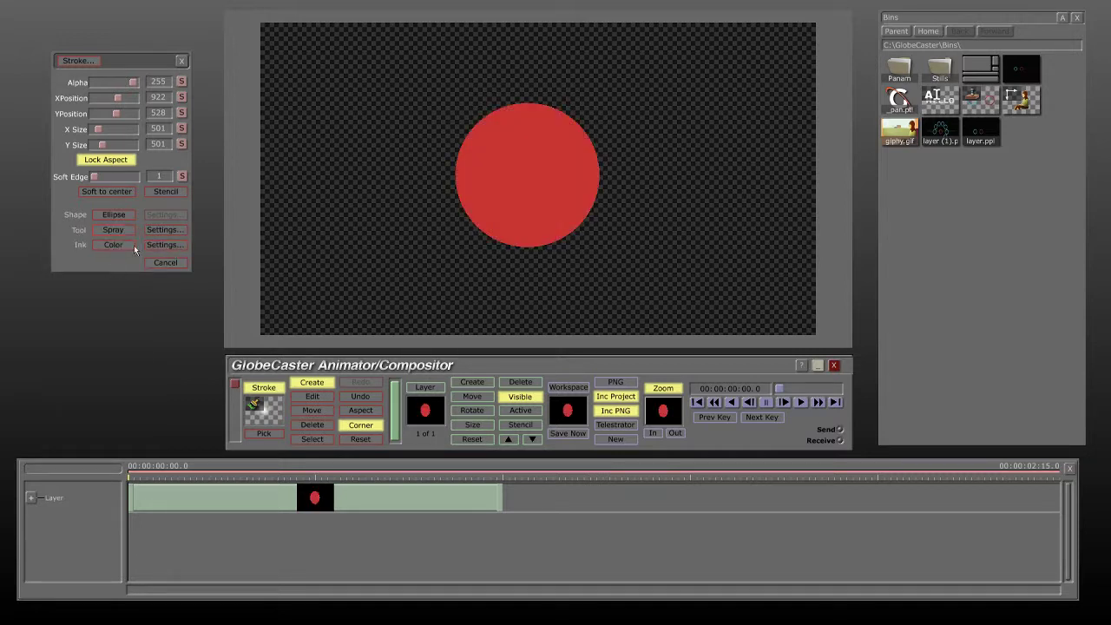
Switch the properties panel to the Shadow page with the circle's shadow enabled
click(78, 61)
click(62, 73)
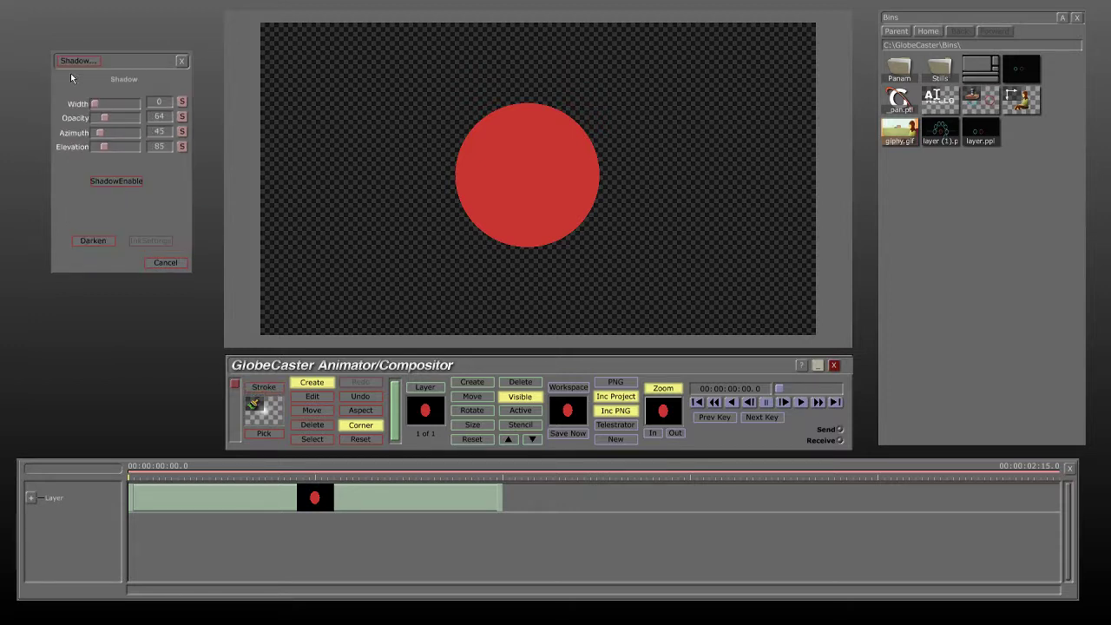
drag(112, 62, 135, 76)
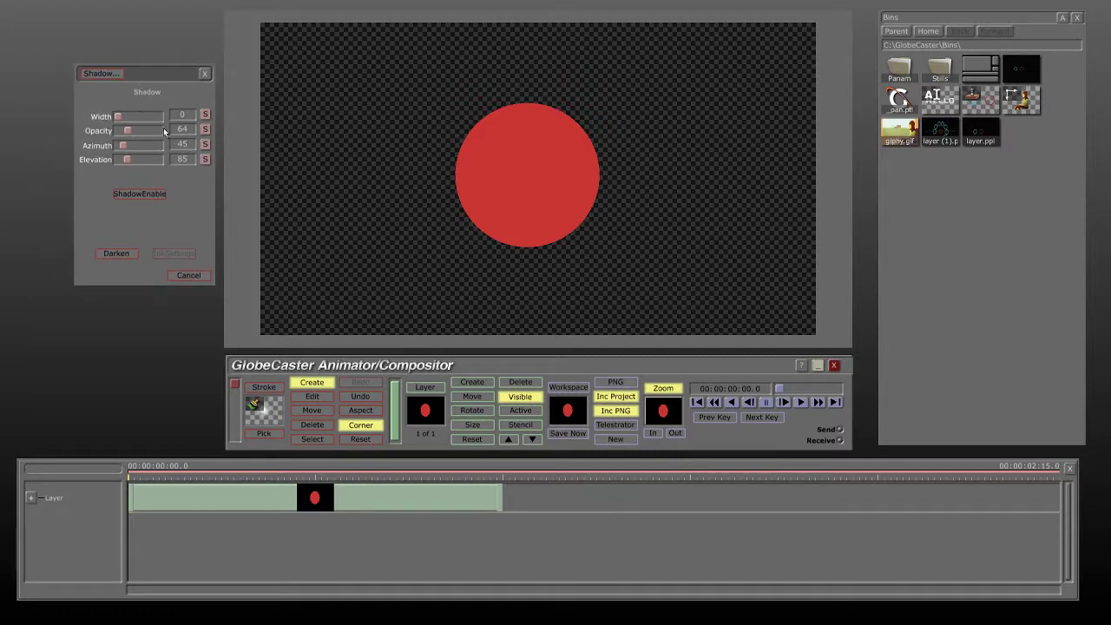
drag(486, 156, 545, 172)
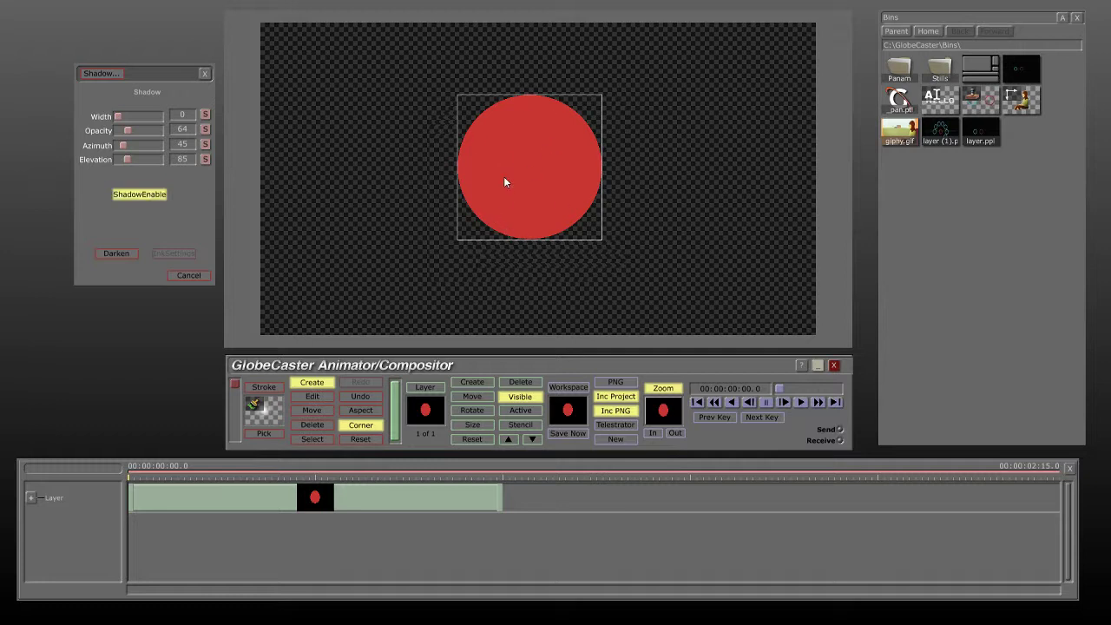
Set the shadow mode from Darken to Color and make the shadow yellow
click(125, 255)
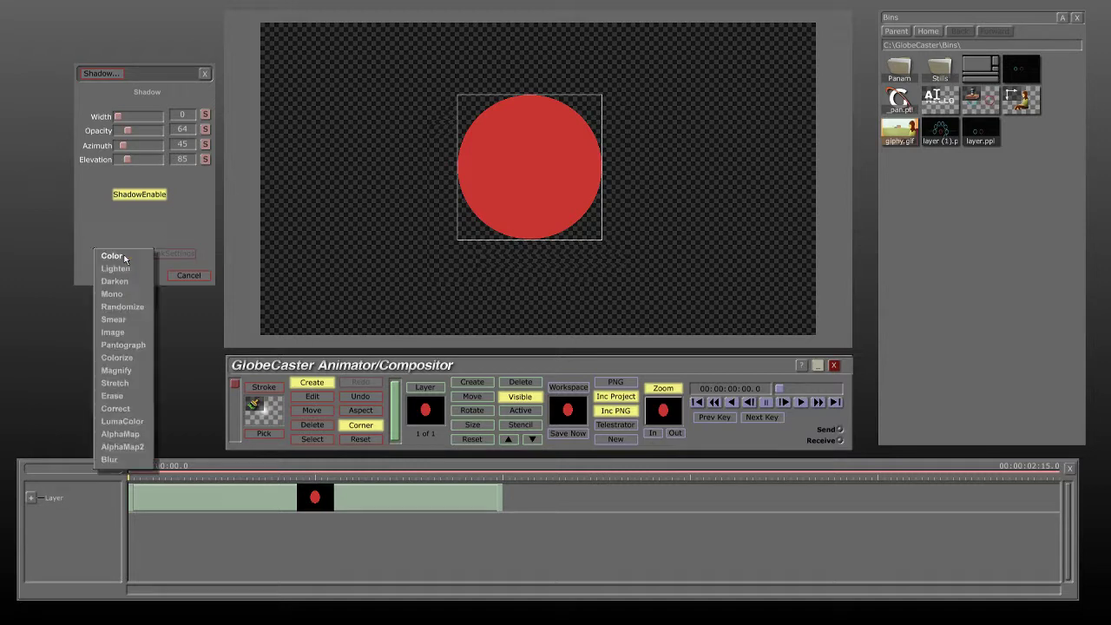
click(116, 255)
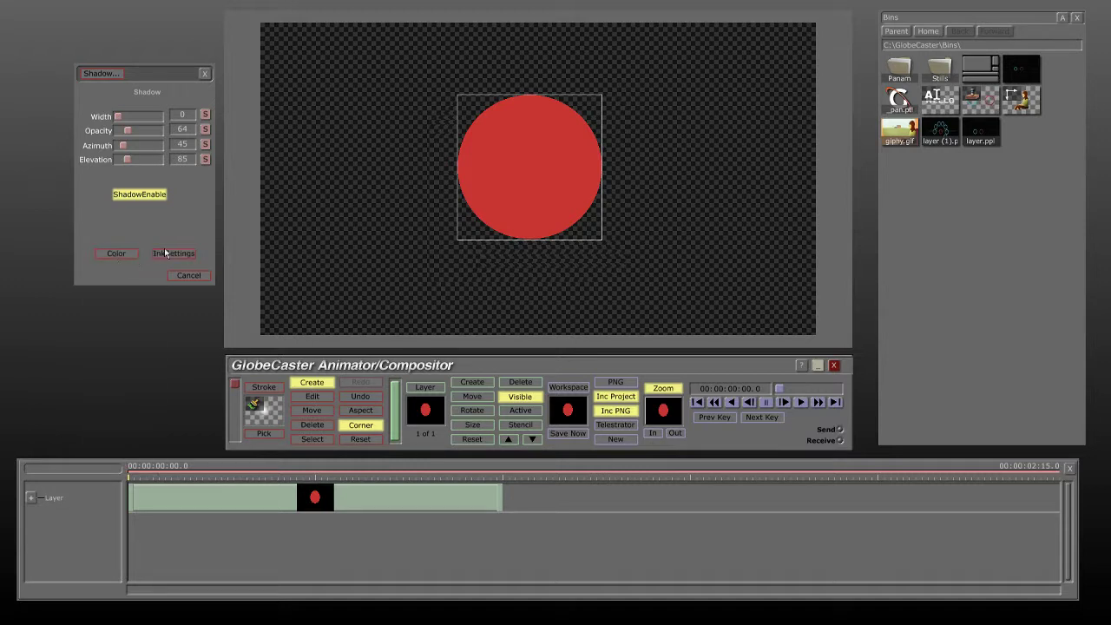
click(168, 256)
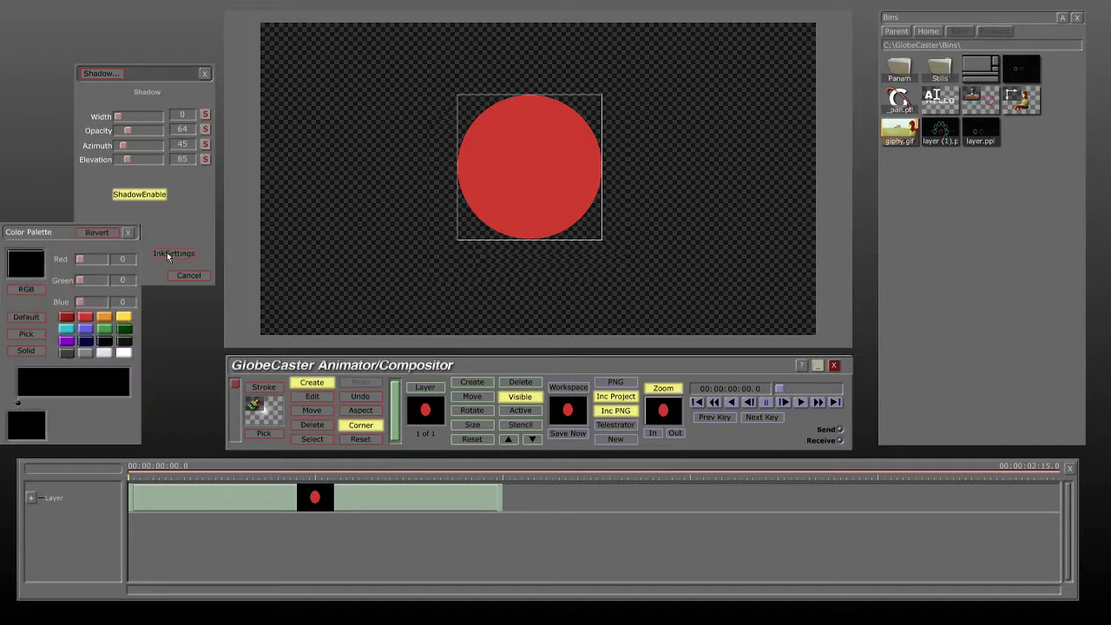
click(123, 317)
click(128, 232)
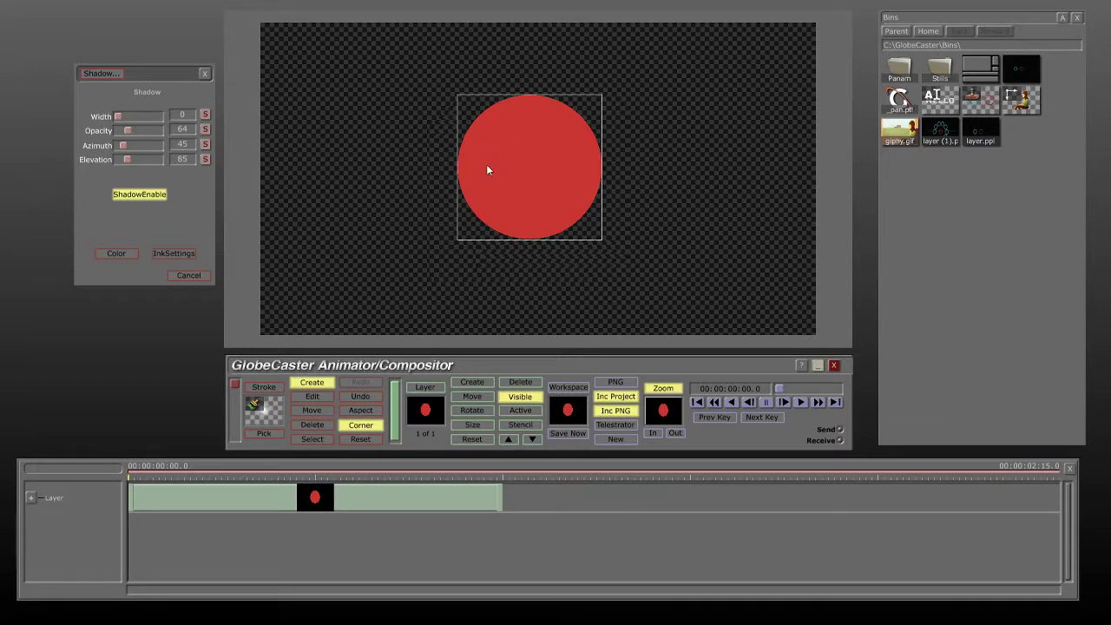
Set the shadow width to 1, lower its elevation, and move the circle down-right
drag(119, 117, 202, 140)
click(134, 123)
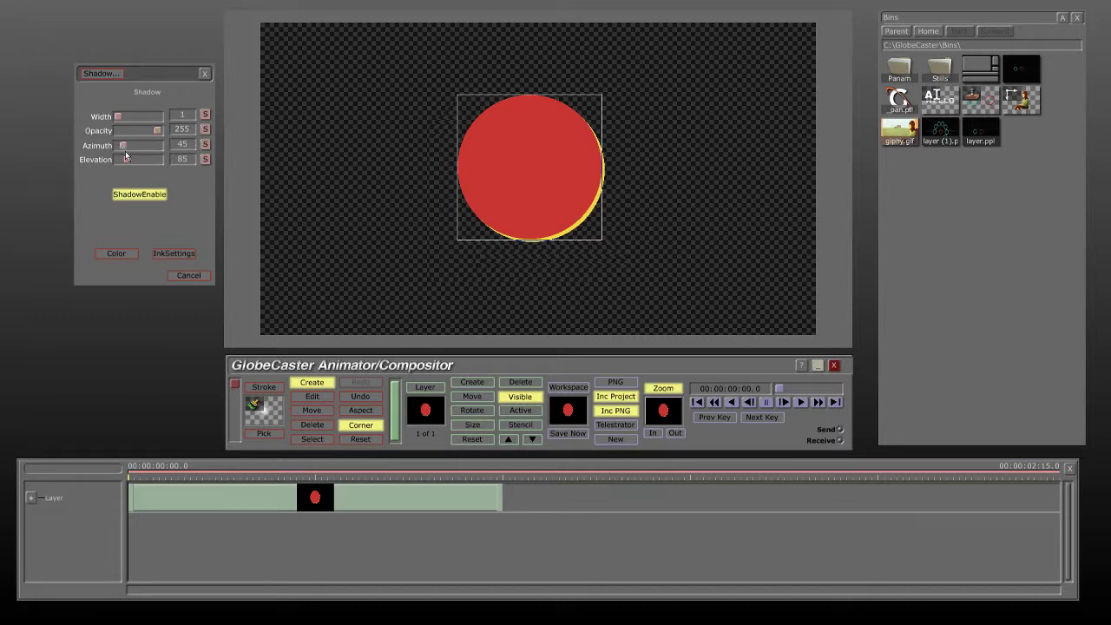
drag(125, 159, 149, 159)
drag(525, 184, 545, 238)
Offset the shadow to opacity 32, azimuth 199, elevation 104, a faint lower-right rim
drag(144, 159, 124, 140)
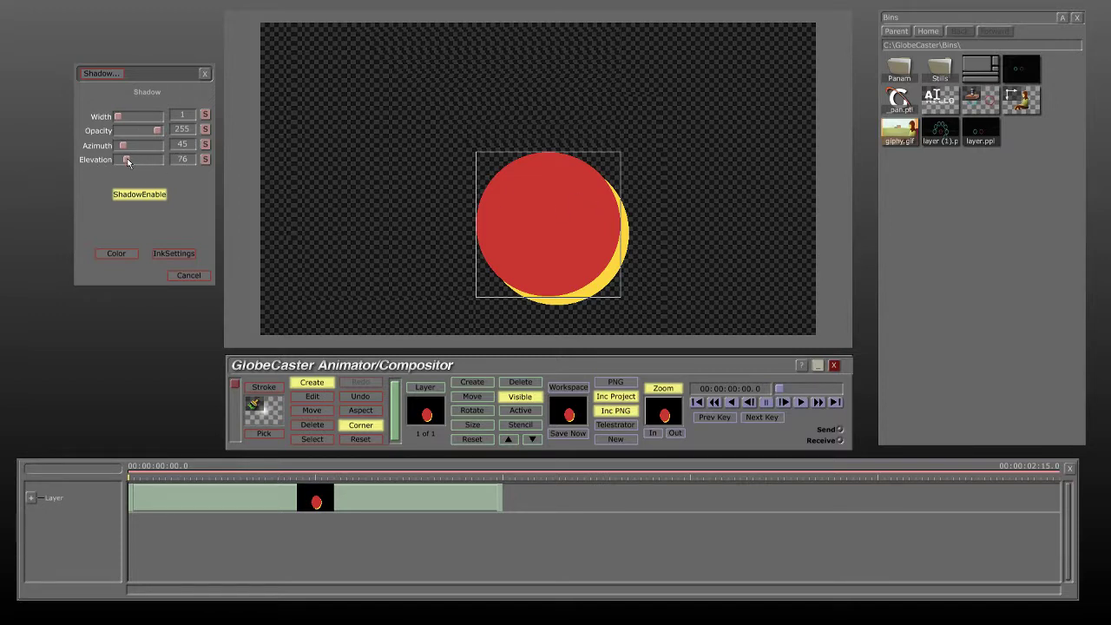
drag(127, 161, 150, 157)
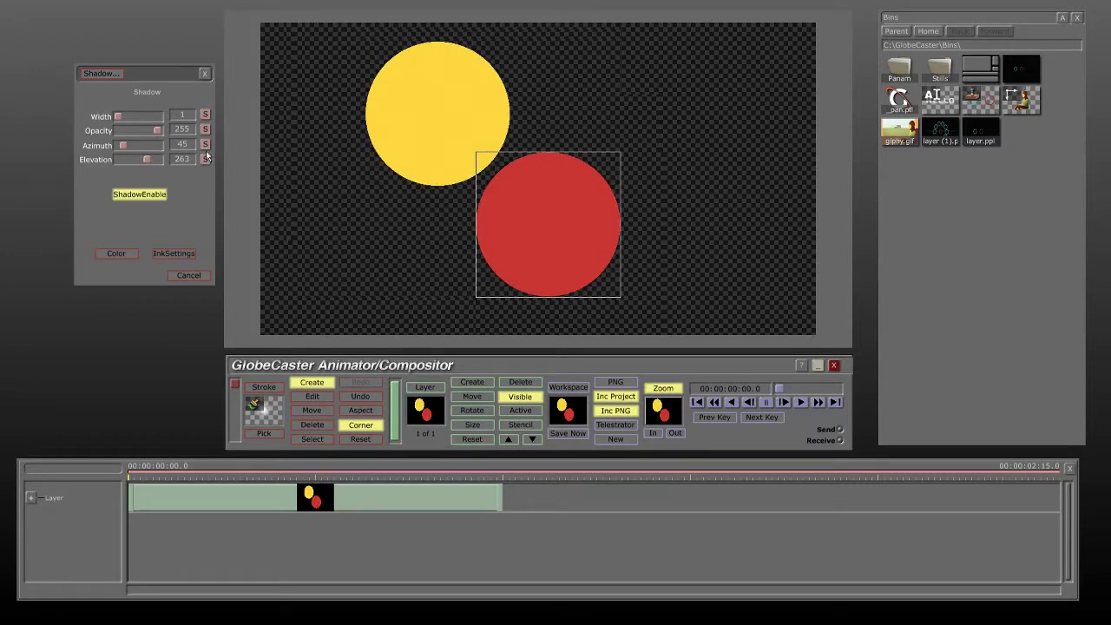
drag(124, 147, 110, 108)
drag(148, 163, 128, 159)
Move the red circle up-left and save the shadowed circle as a brush in the Bins
click(660, 179)
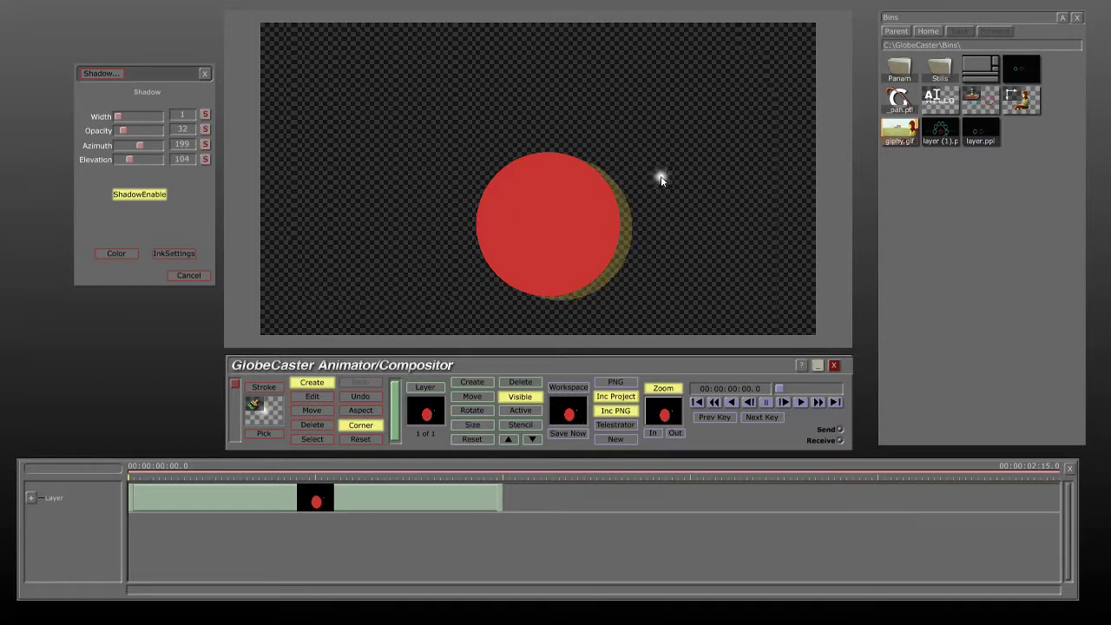
right_click(690, 170)
click(672, 216)
drag(576, 215, 947, 222)
click(906, 228)
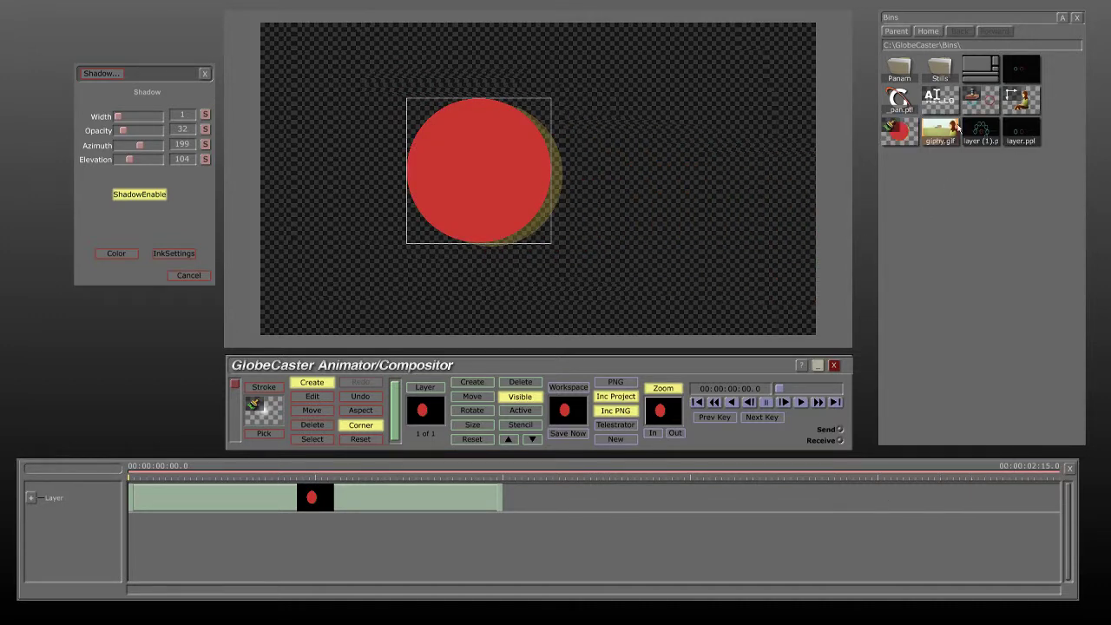
With the new circle brush, paint a long stroke and two red circles at left
click(896, 135)
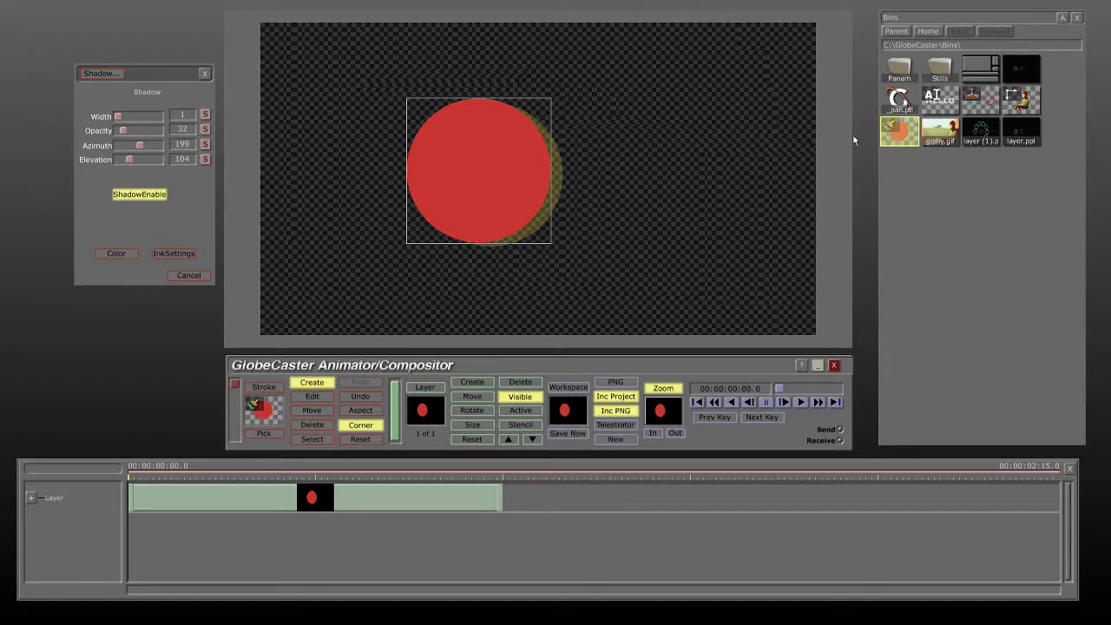
mouse_move(777, 139)
mouse_down()
mouse_move(697, 112)
mouse_move(570, 186)
mouse_move(525, 247)
mouse_move(524, 282)
mouse_move(548, 234)
mouse_move(425, 166)
mouse_move(538, 231)
mouse_move(480, 184)
mouse_move(518, 228)
mouse_up()
click(326, 175)
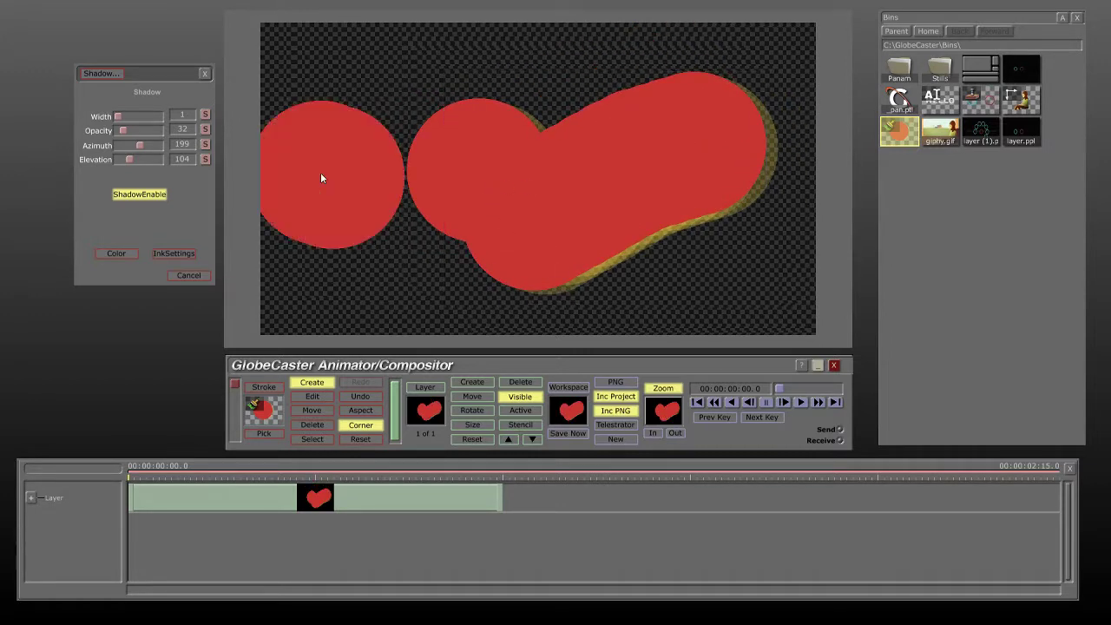
drag(392, 273, 365, 152)
click(339, 276)
drag(339, 276, 338, 263)
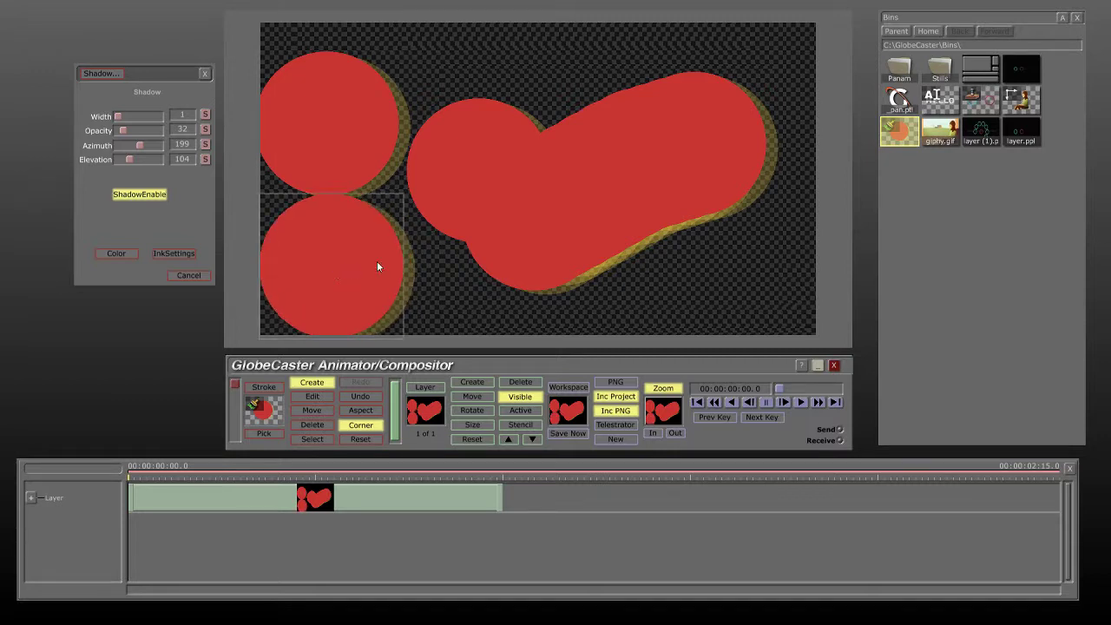
Delete the long stroke, leaving three shadowed red circles
drag(467, 192, 526, 286)
right_click(532, 254)
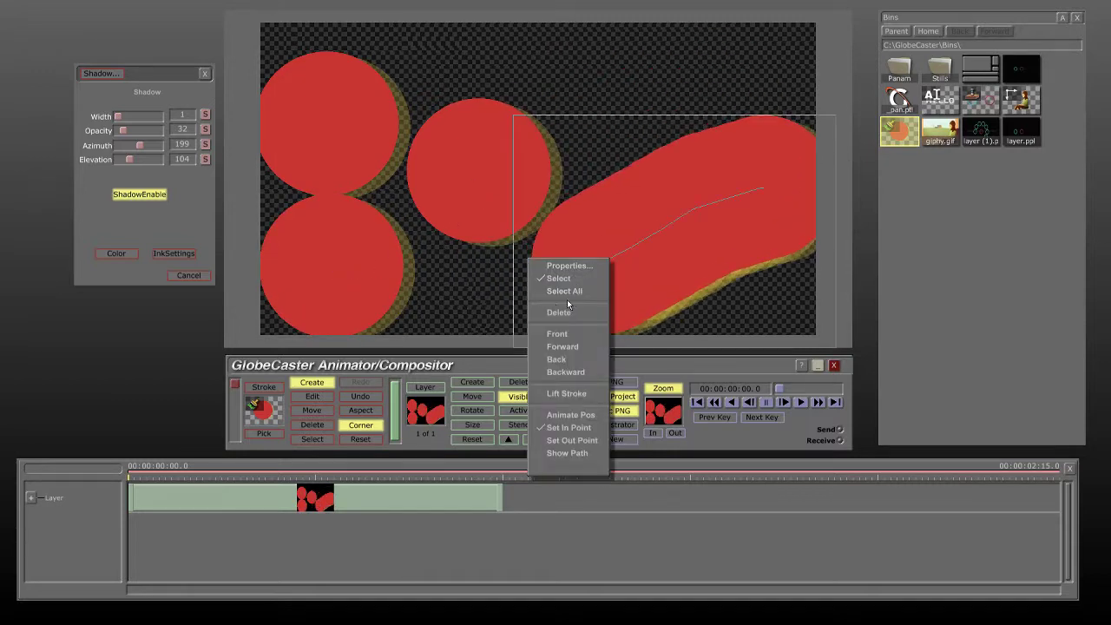
click(555, 314)
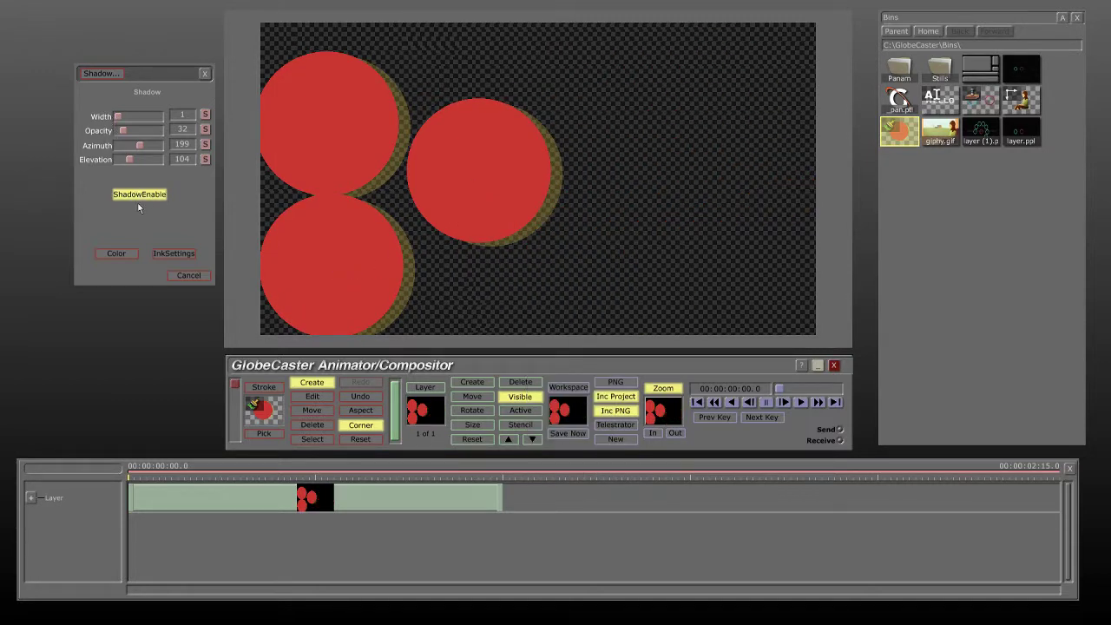
Check the shadow ink mode stays Color and review the shadow colour palette
click(123, 257)
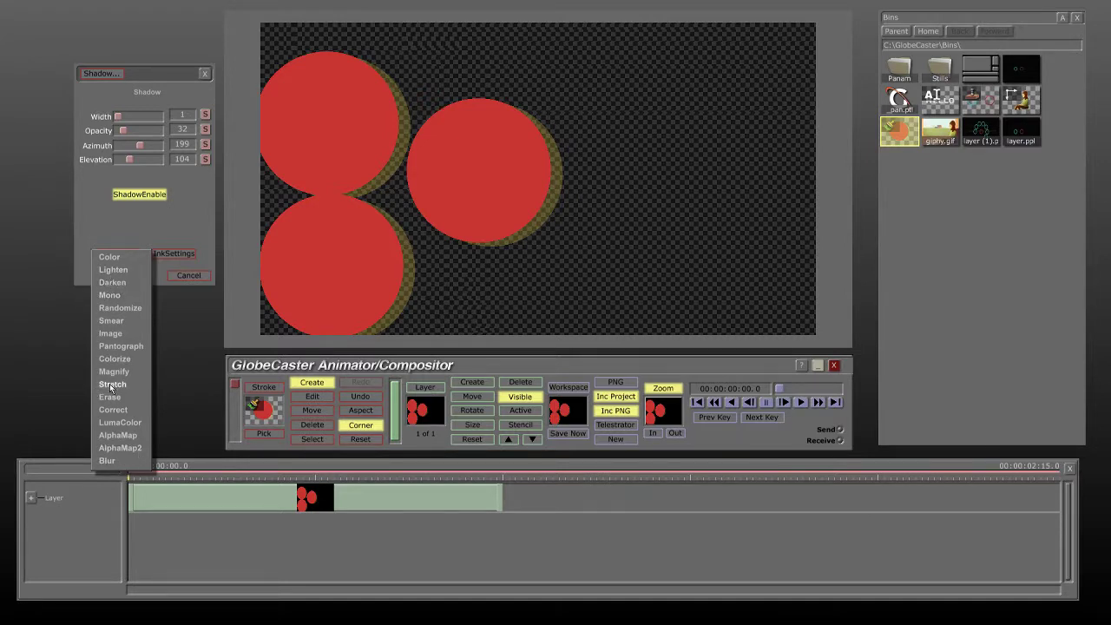
click(134, 257)
click(173, 253)
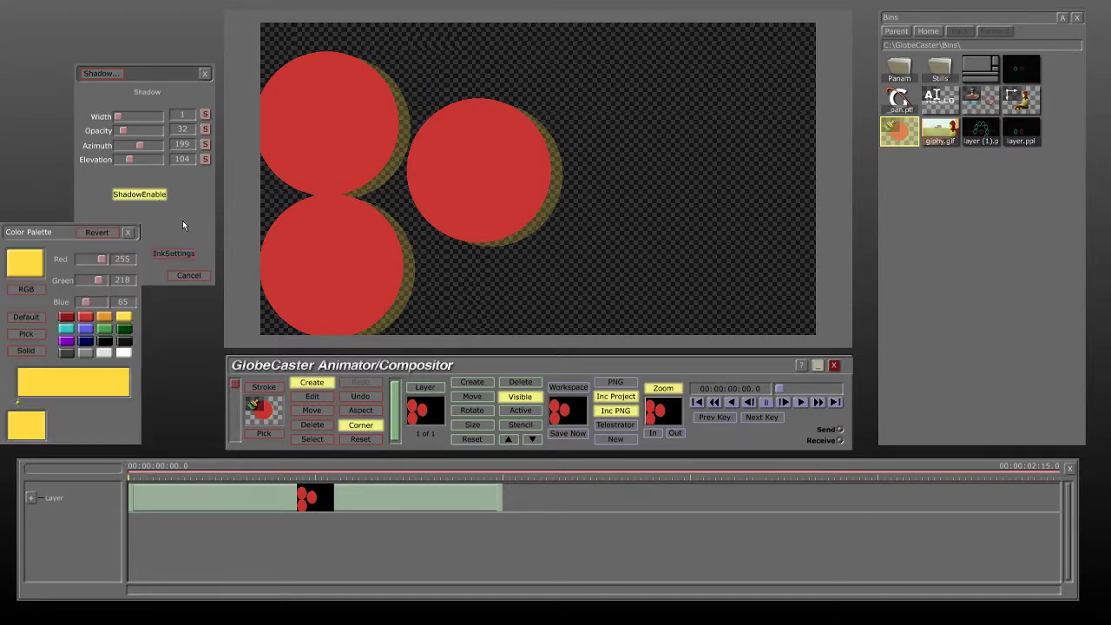
click(131, 231)
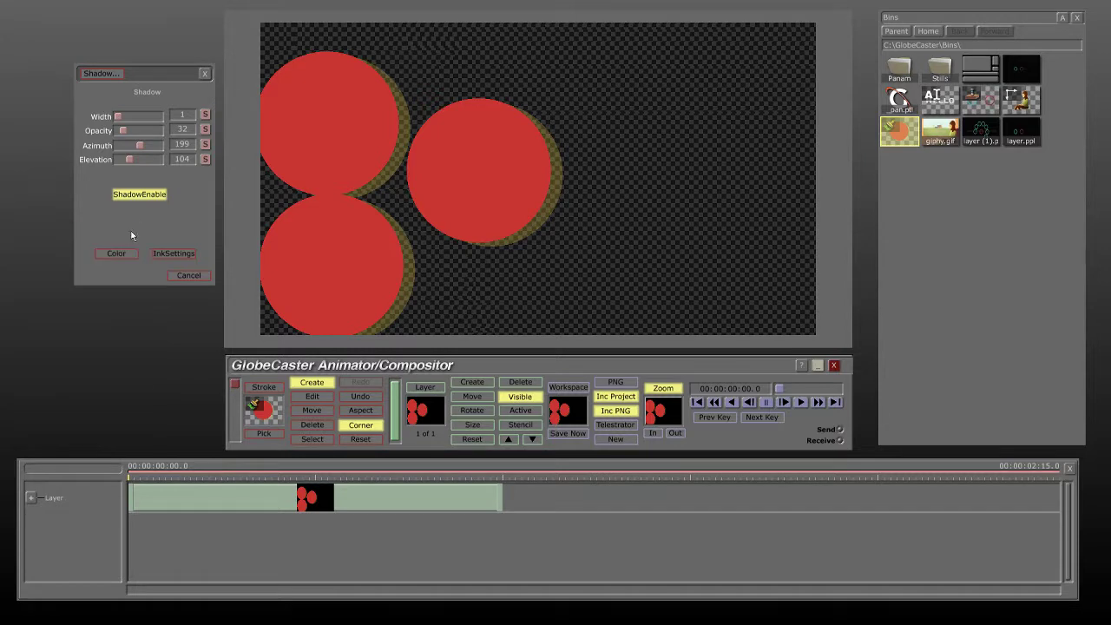
Start a new canvas, load layer.ppl from the Bins, and preview its animated layers
click(615, 438)
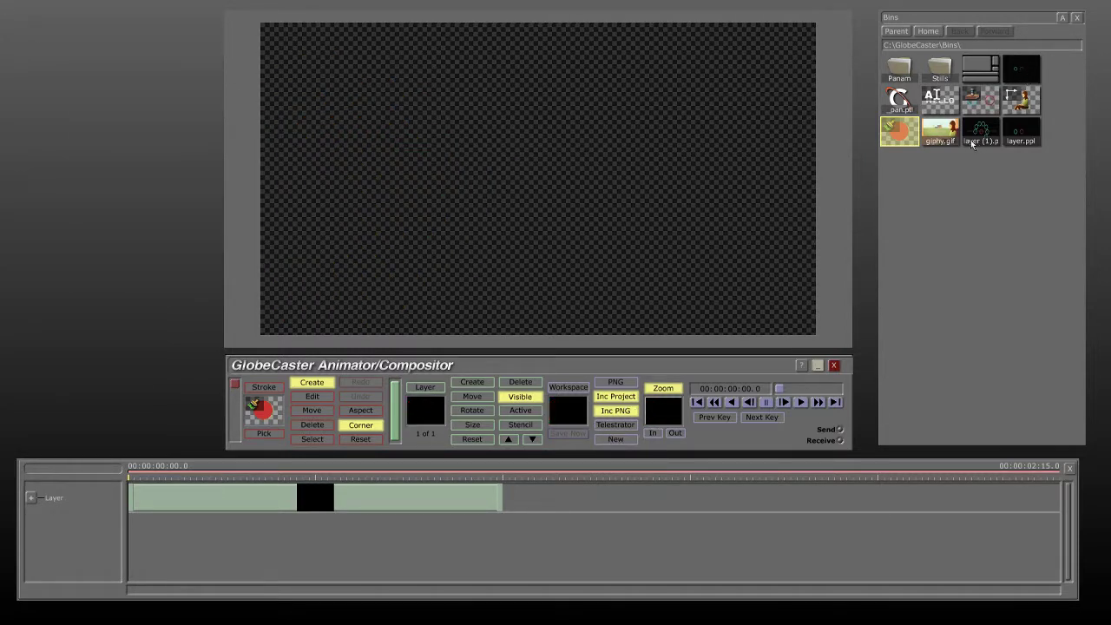
double_click(1022, 136)
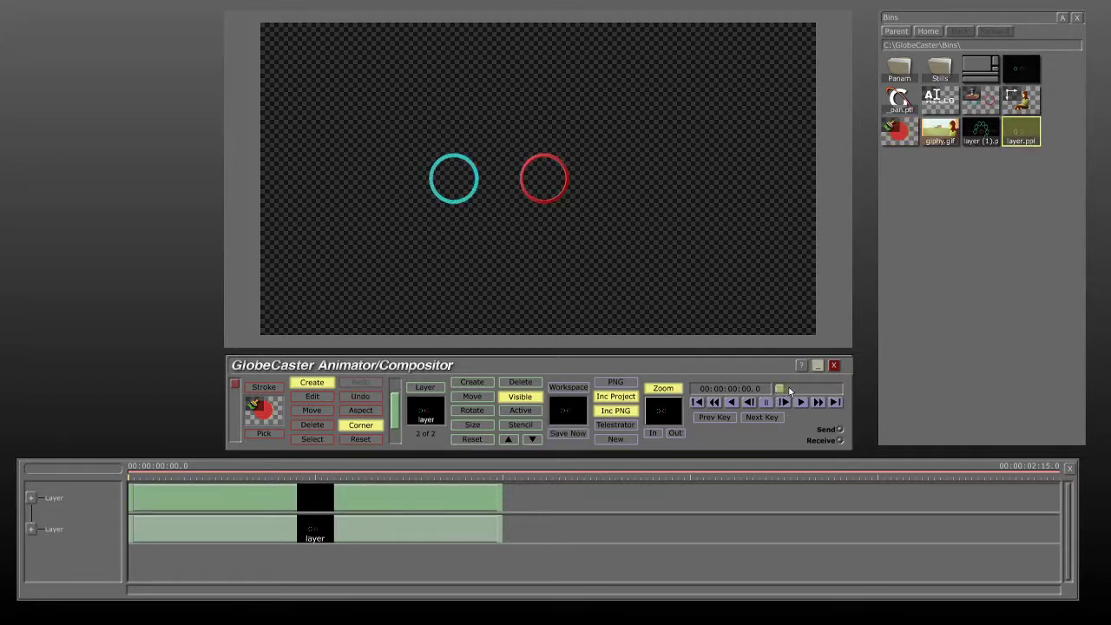
drag(777, 387, 741, 332)
click(418, 523)
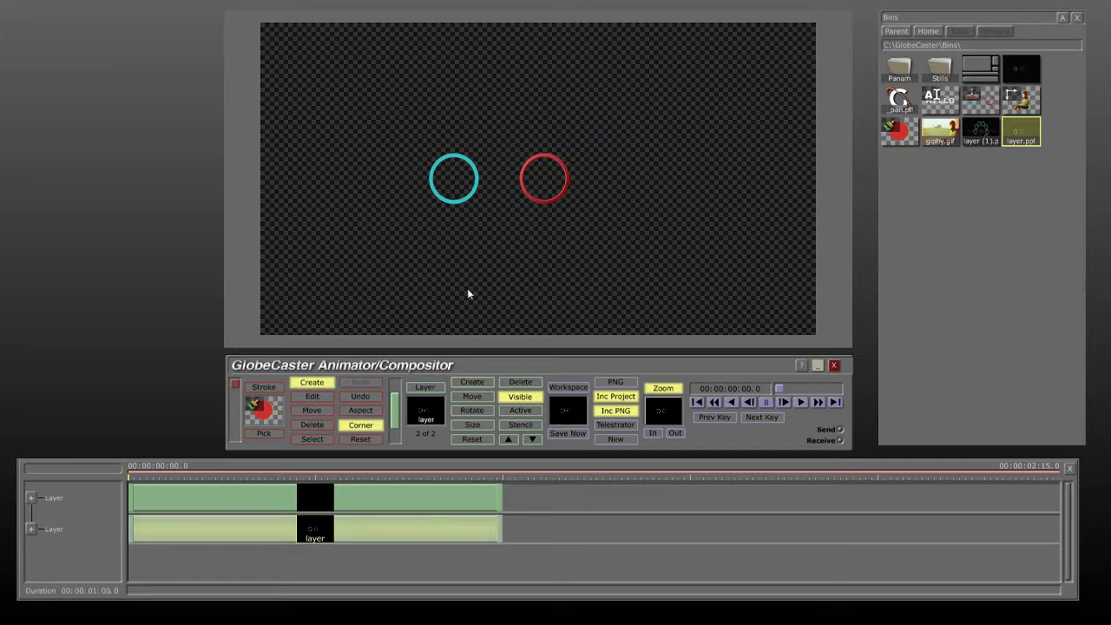
Open the red circle's Shadow settings (opacity 255) and scrub through the animation
click(521, 187)
right_click(513, 179)
click(512, 182)
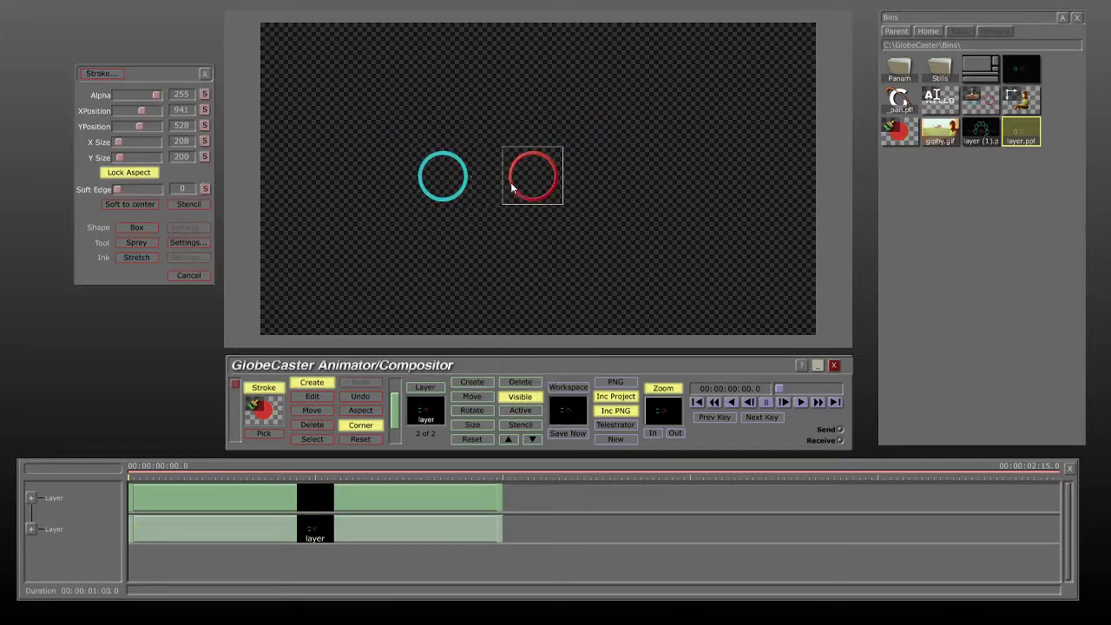
click(102, 73)
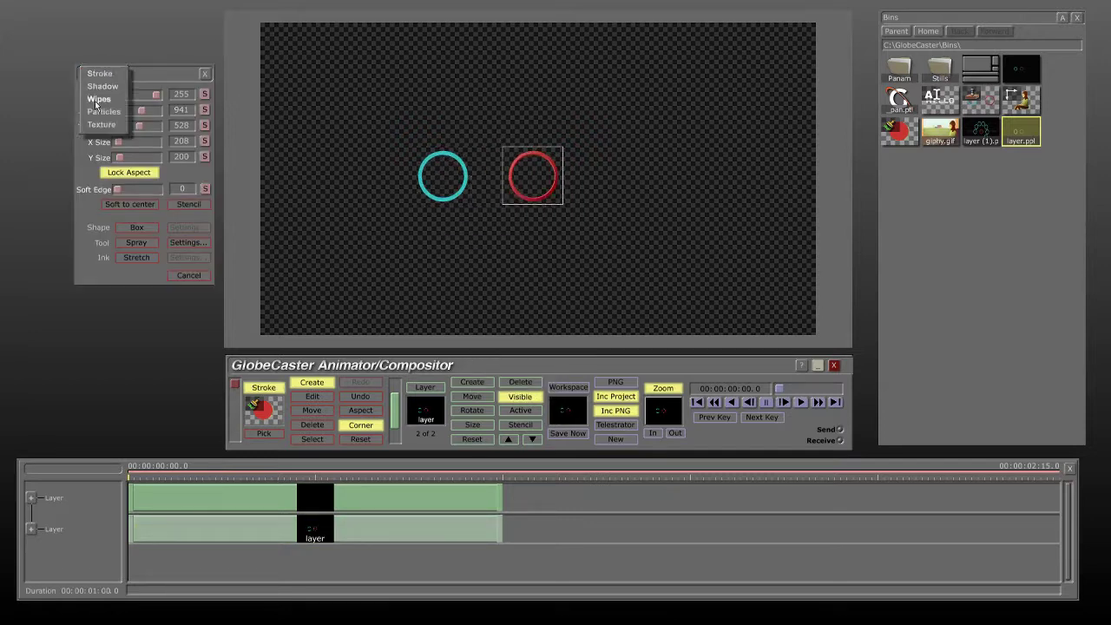
click(103, 87)
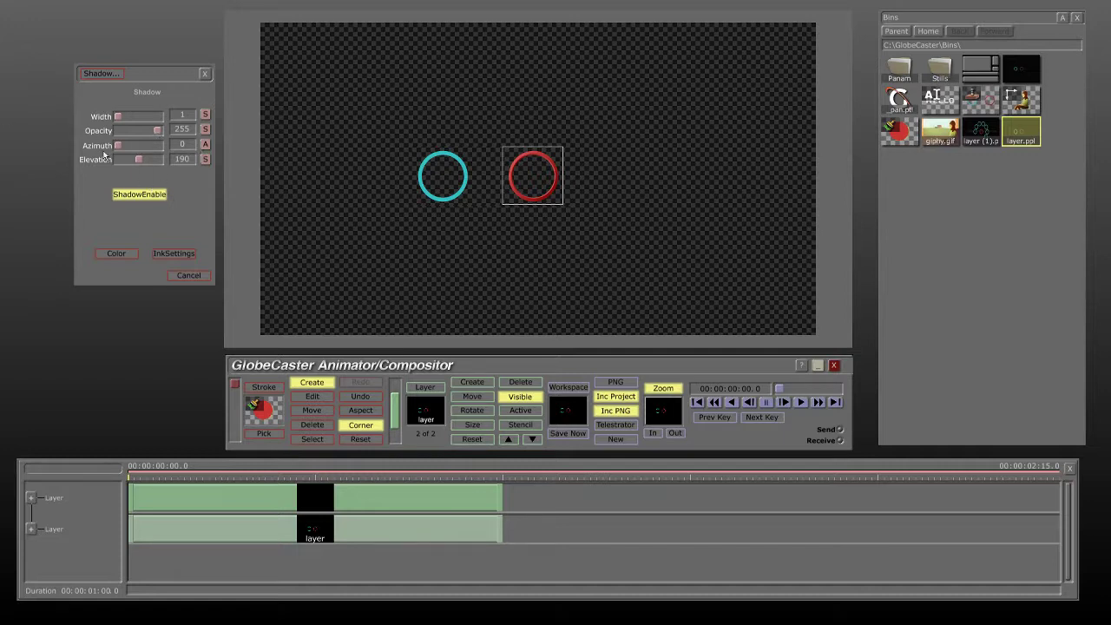
drag(778, 392, 712, 349)
Add layer (1) without scaling, preview it, then clear to a new canvas and minimize
double_click(986, 128)
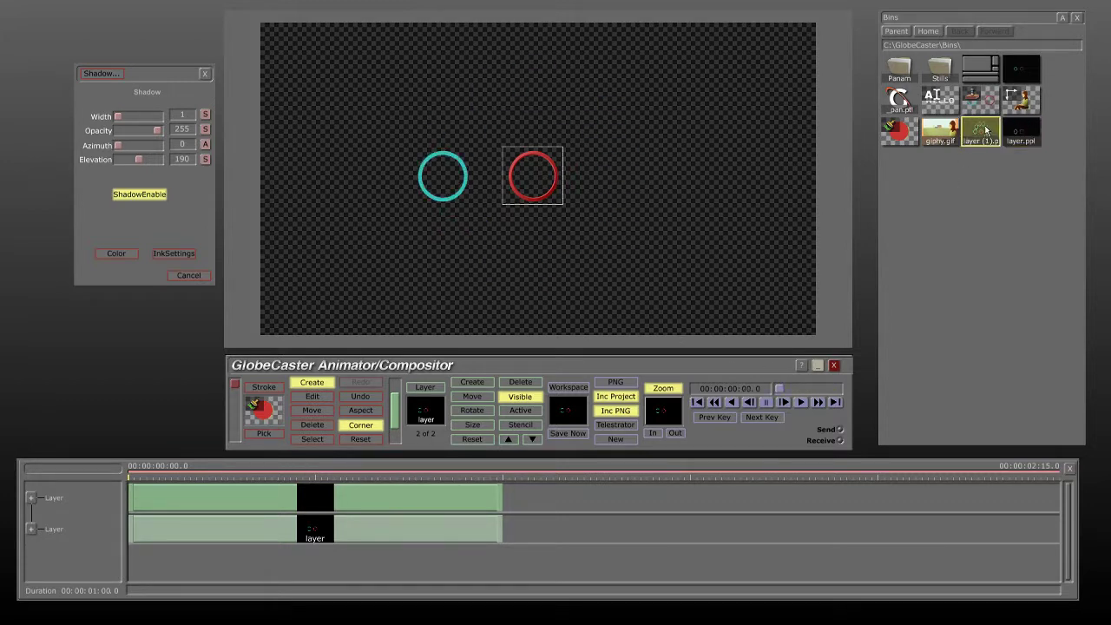
click(555, 322)
mouse_move(781, 390)
mouse_down()
mouse_move(866, 392)
mouse_move(767, 363)
mouse_up()
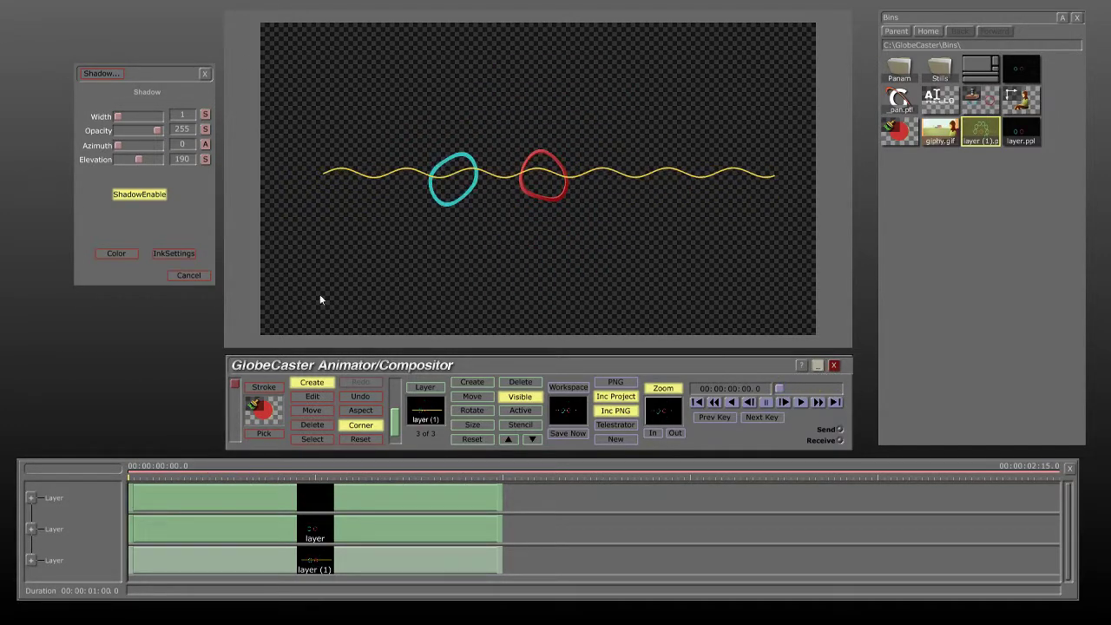
click(615, 438)
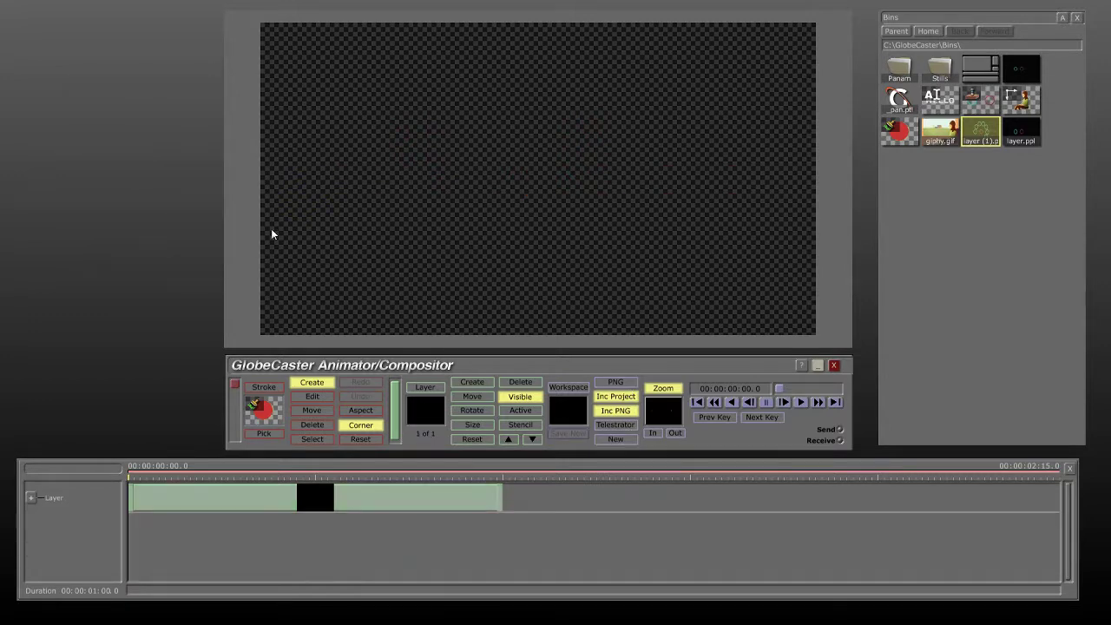
click(818, 365)
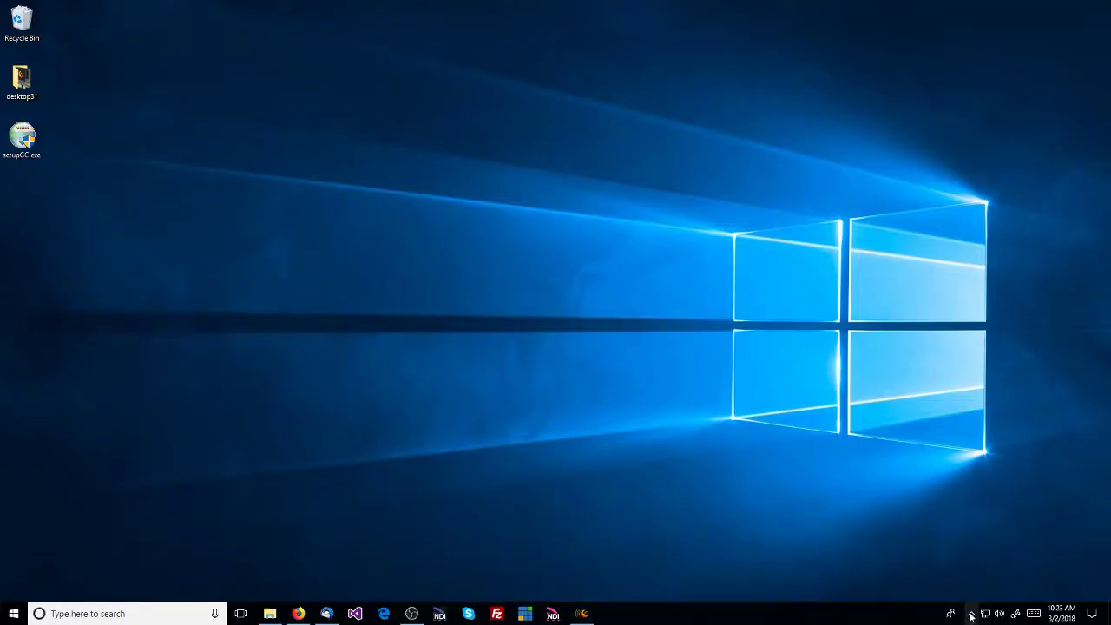